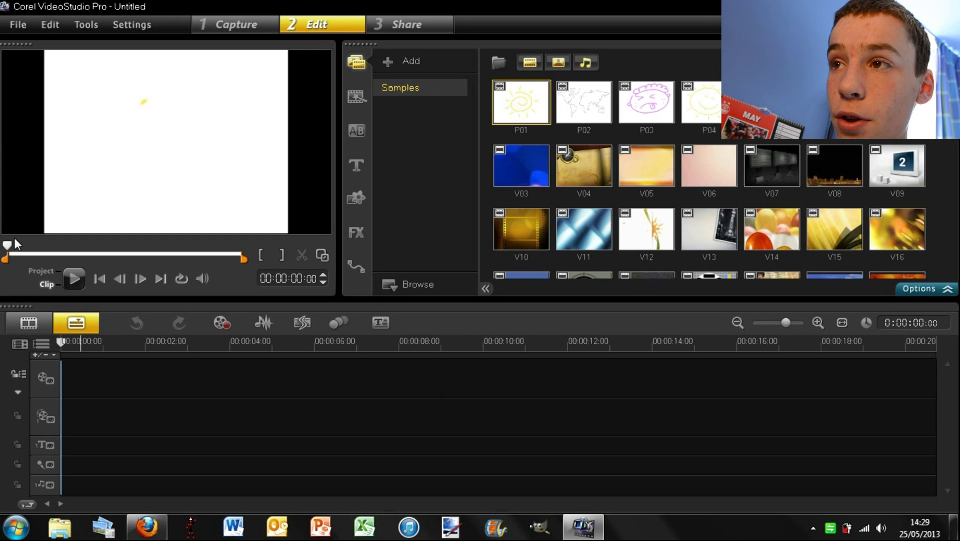
- Switch the player to Project mode, dismiss the Windows notification, and reset the timecode to 00:00:00:00
{"action": "left_click", "coordinate": [47, 277]}
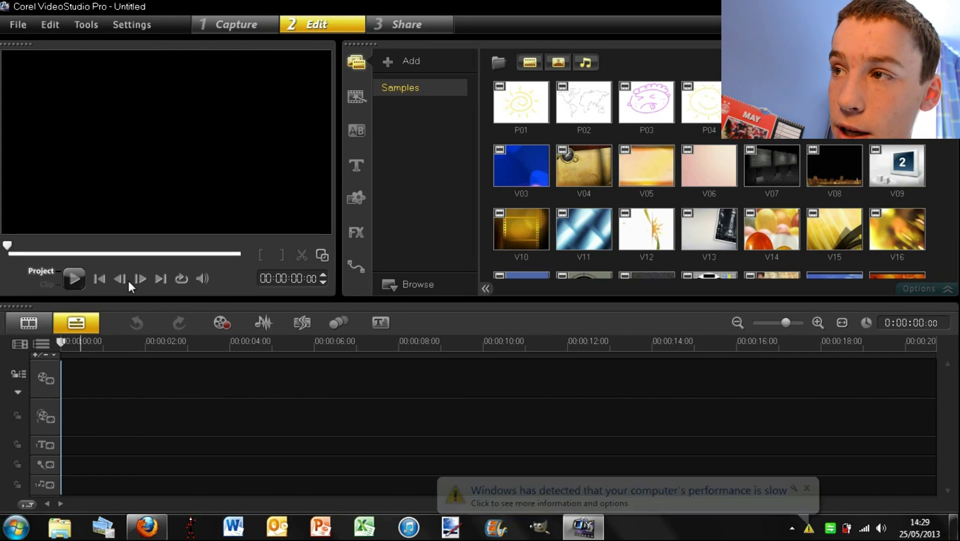
{"action": "left_click", "coordinate": [807, 487]}
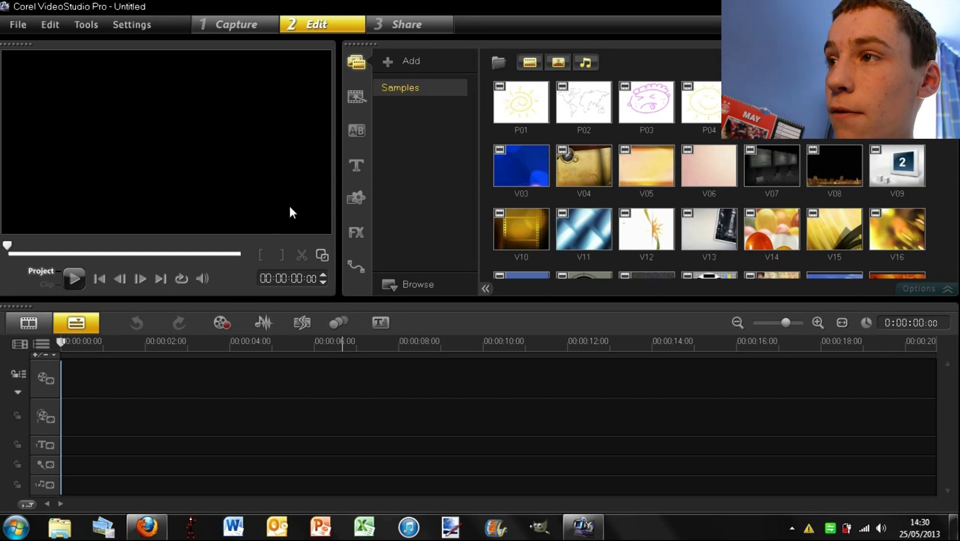
{"action": "left_click", "coordinate": [323, 272]}
{"action": "left_click", "coordinate": [323, 282]}
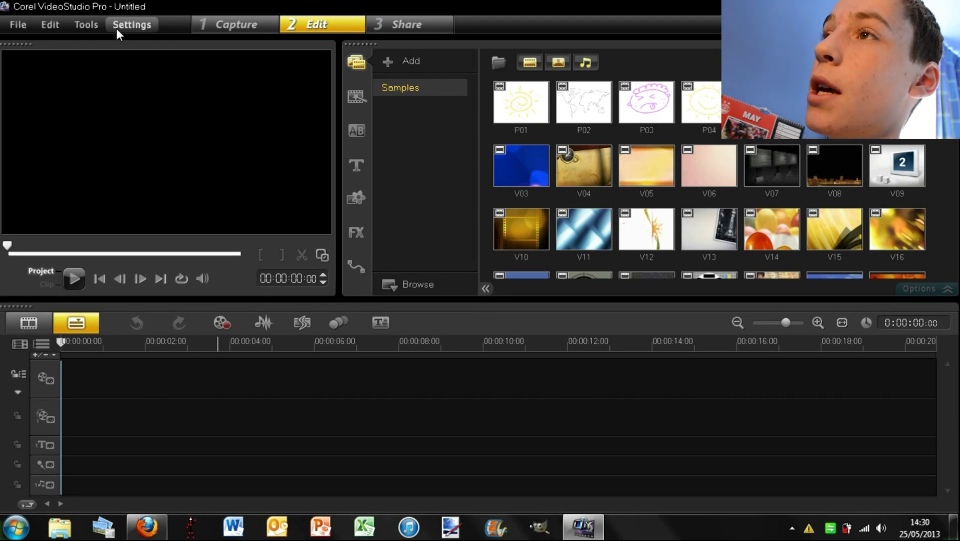
- Browse the File menu, then open the Tools menu with Track Motion, Create Disc and Painting Creator
{"action": "left_click", "coordinate": [29, 24]}
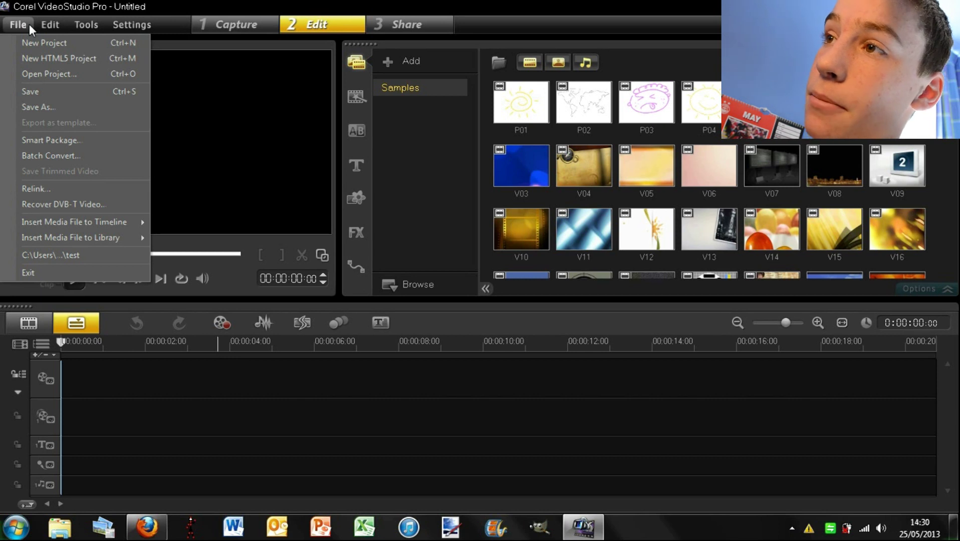
{"action": "mouse_move", "coordinate": [47, 26]}
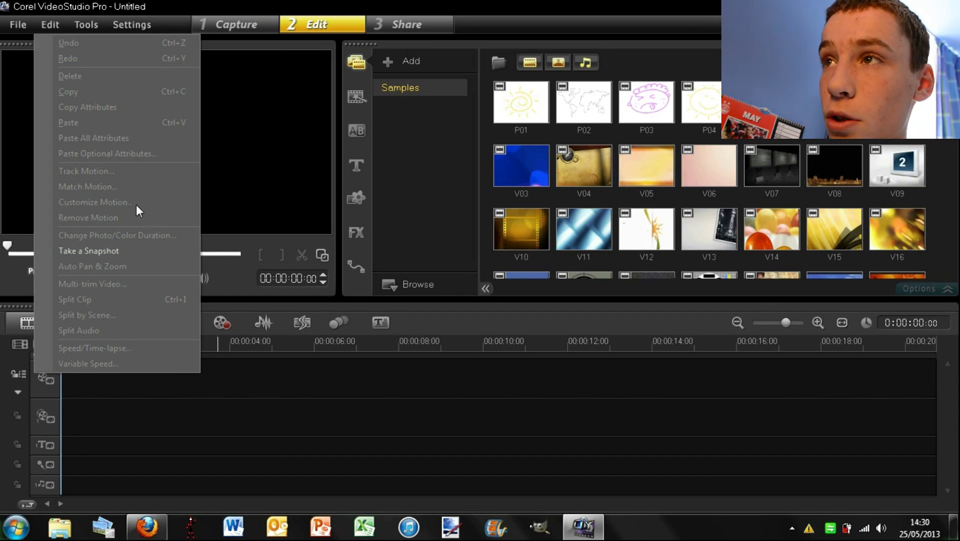
{"action": "left_click", "coordinate": [89, 24]}
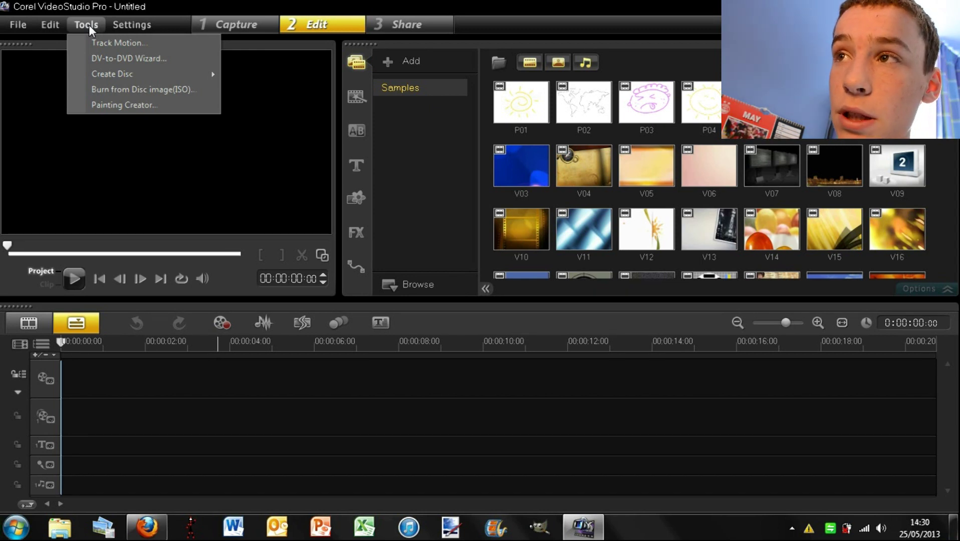
{"action": "mouse_move", "coordinate": [122, 77]}
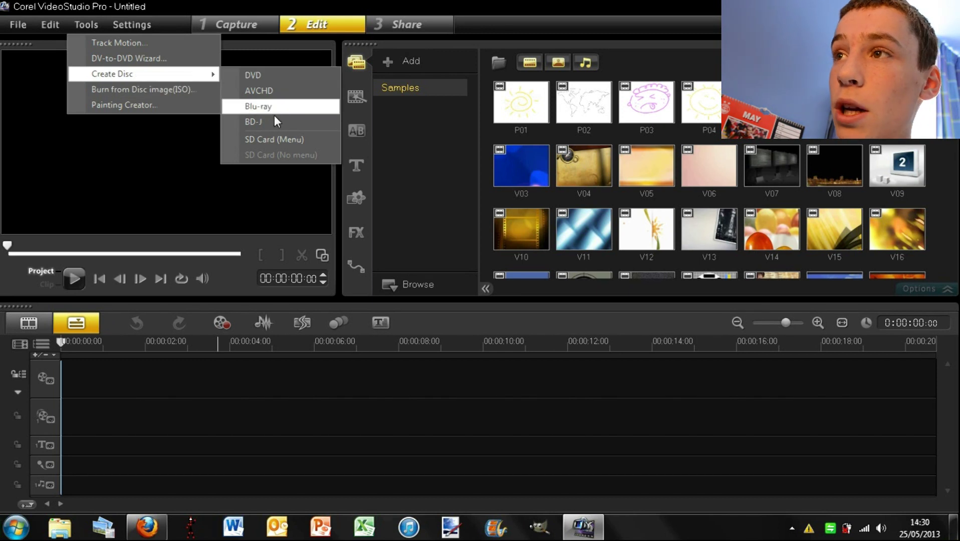
- Try Painting Creator with a green zigzag stroke, close it, then open and dismiss the Settings menu
{"action": "left_click", "coordinate": [182, 110]}
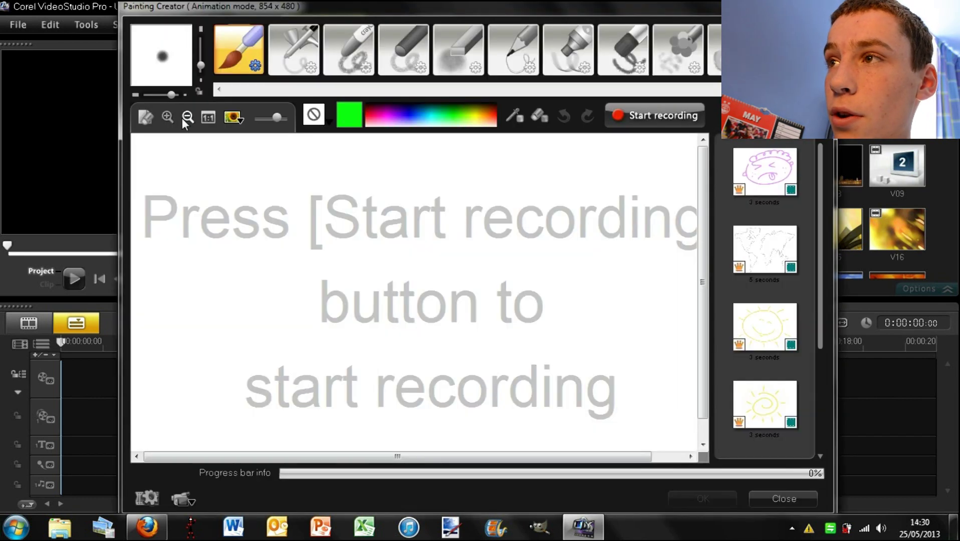
{"action": "mouse_move", "coordinate": [240, 217]}
{"action": "left_mouse_down"}
{"action": "mouse_move", "coordinate": [413, 240]}
{"action": "mouse_move", "coordinate": [301, 228]}
{"action": "mouse_move", "coordinate": [533, 230]}
{"action": "mouse_move", "coordinate": [342, 350]}
{"action": "mouse_move", "coordinate": [525, 379]}
{"action": "mouse_move", "coordinate": [522, 349]}
{"action": "left_mouse_up"}
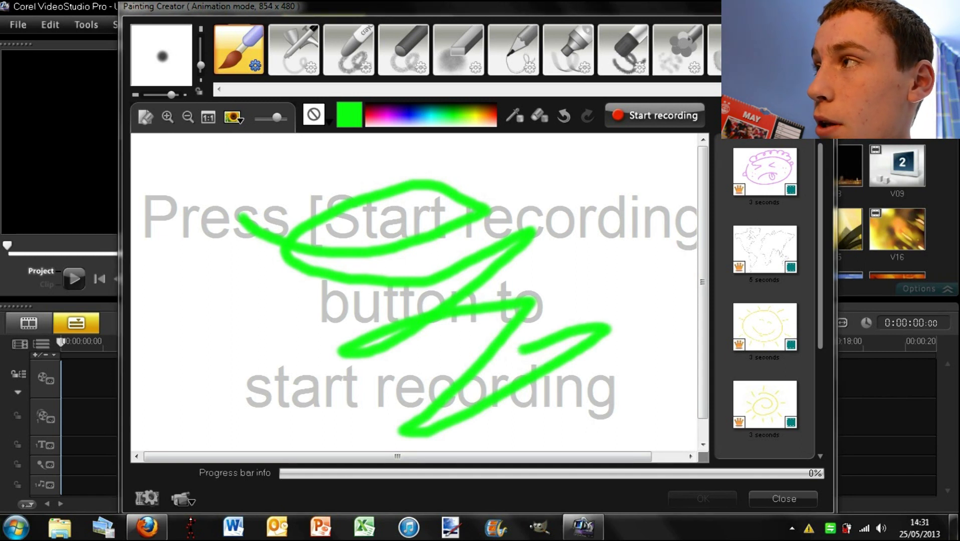
{"action": "left_click", "coordinate": [824, 6]}
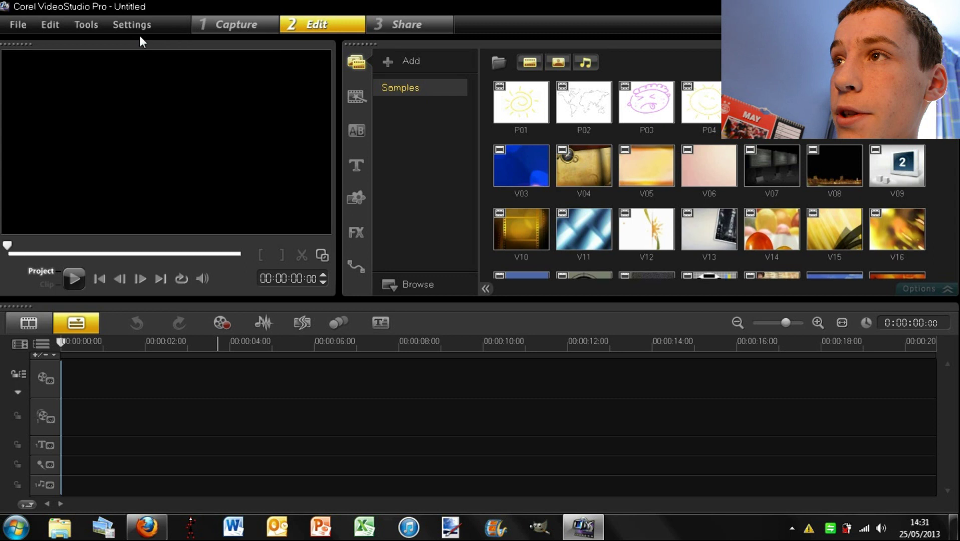
{"action": "left_click", "coordinate": [143, 23]}
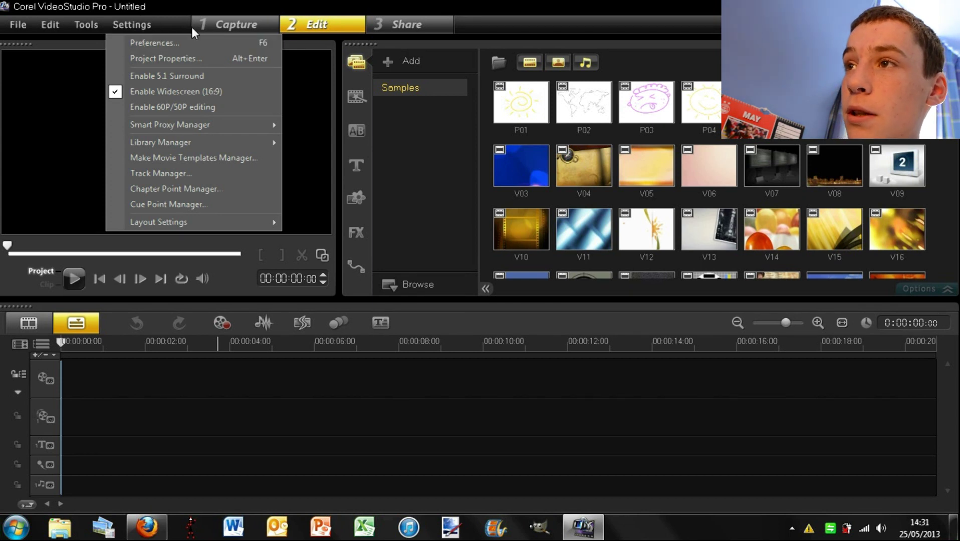
{"action": "left_click", "coordinate": [178, 20]}
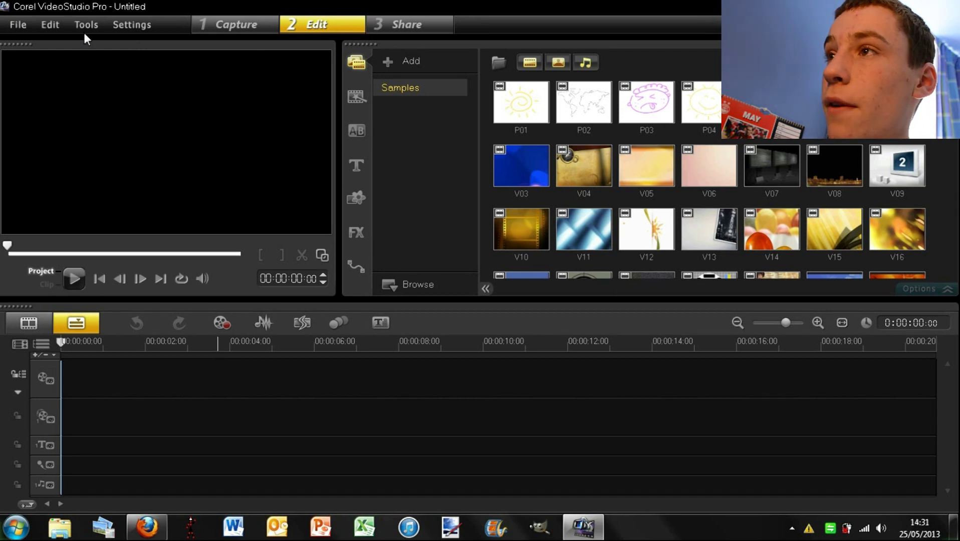
- Visit the Capture step, return to Edit, view the Share output options, then go back to Edit
{"action": "left_click", "coordinate": [228, 28]}
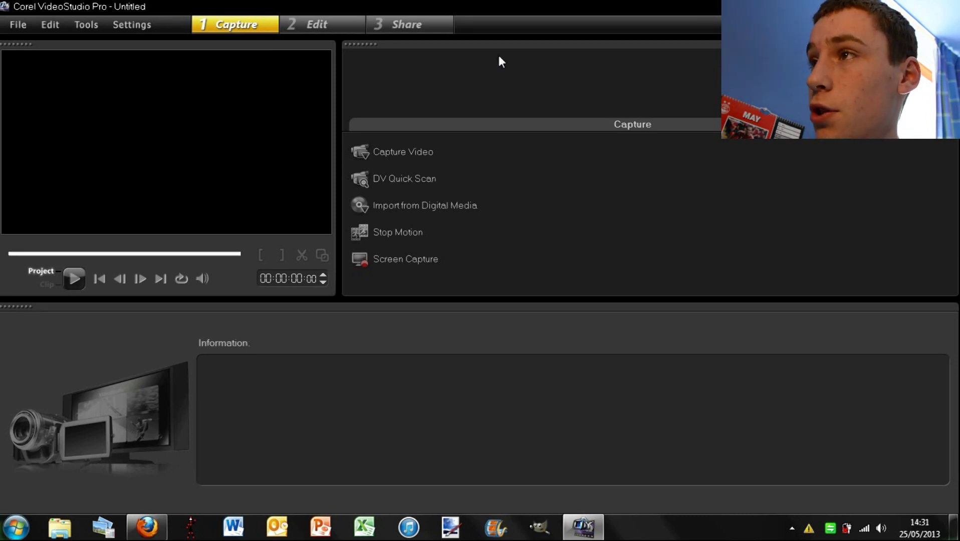
{"action": "left_click", "coordinate": [332, 21]}
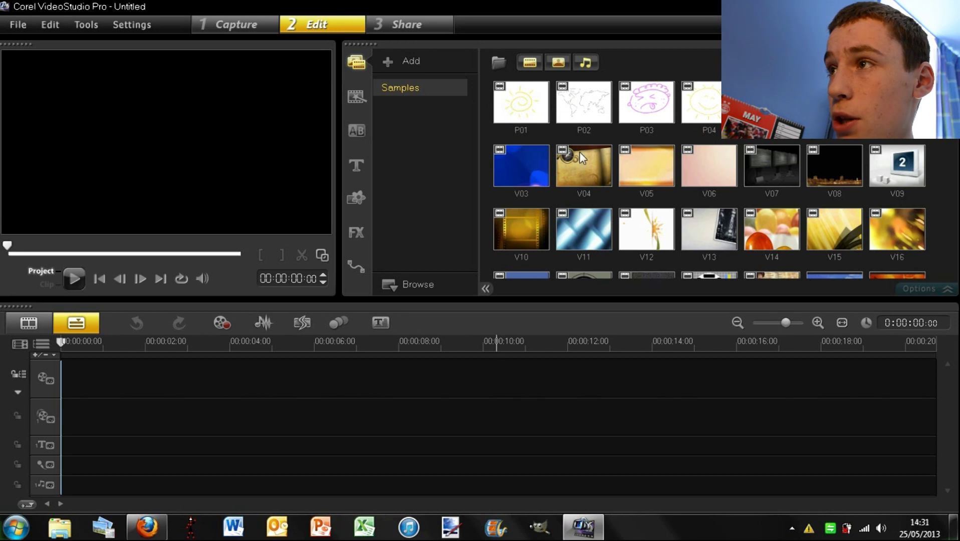
{"action": "left_click", "coordinate": [436, 32]}
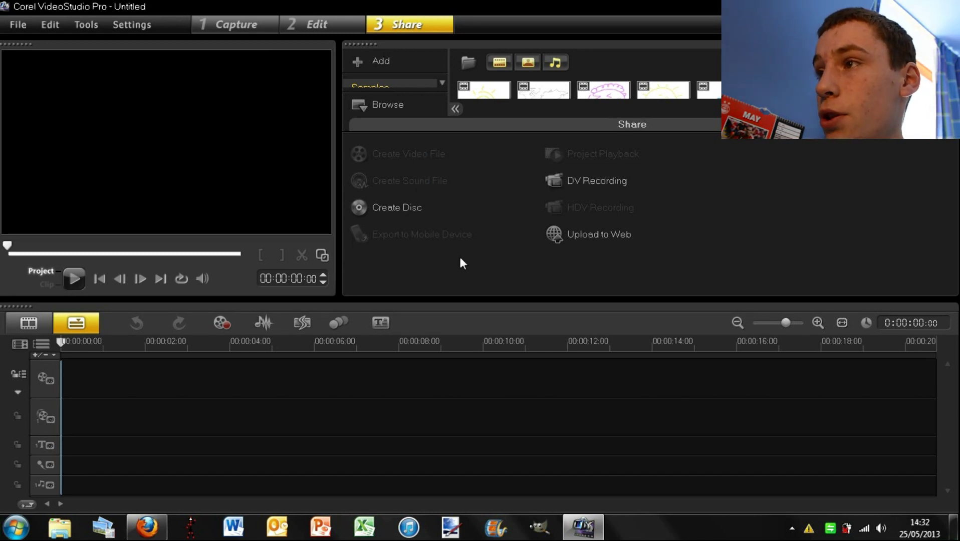
{"action": "left_click", "coordinate": [324, 22]}
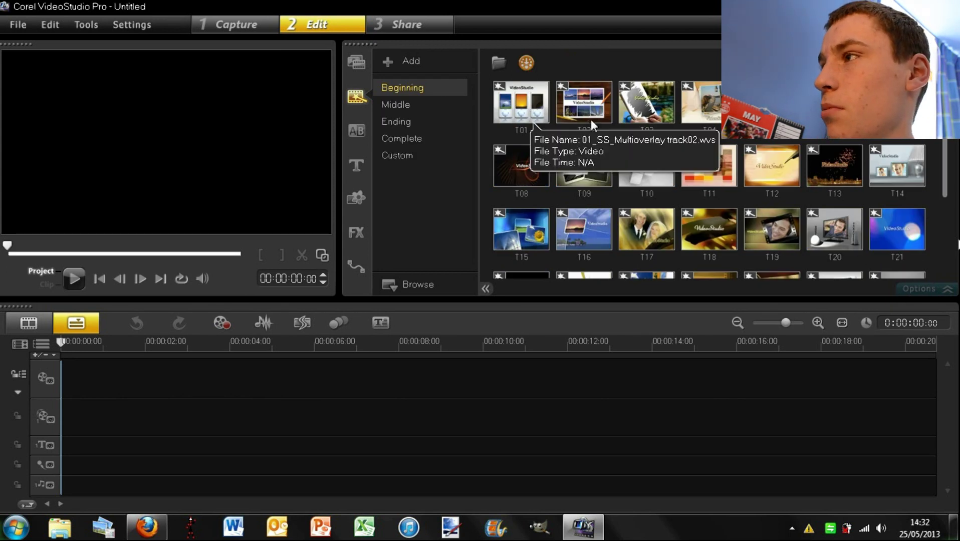
- Show the Transition library with the favourites Dissolve, Crossfade and Side
{"action": "left_click", "coordinate": [356, 130]}
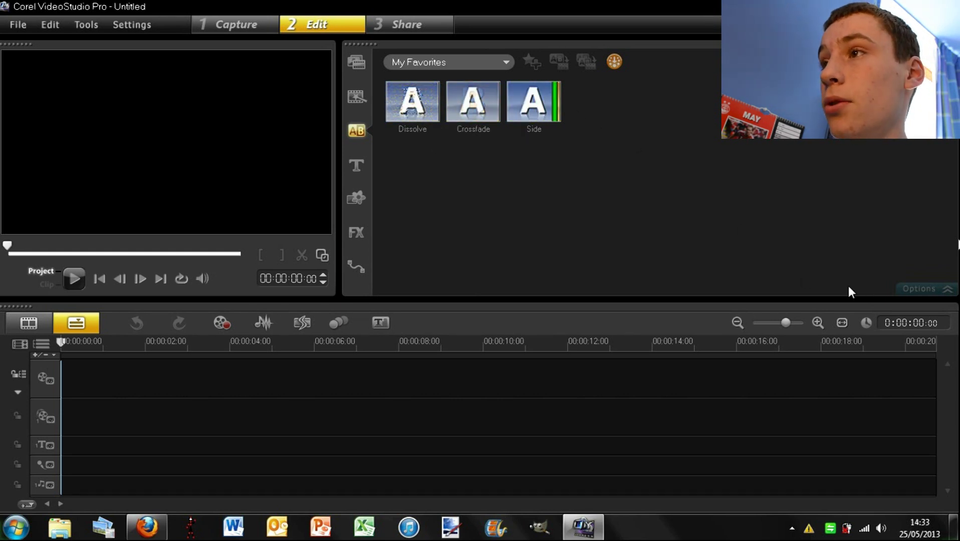
- Browse the Title presets list, then switch the library to the solid Color swatches
{"action": "left_click", "coordinate": [358, 168]}
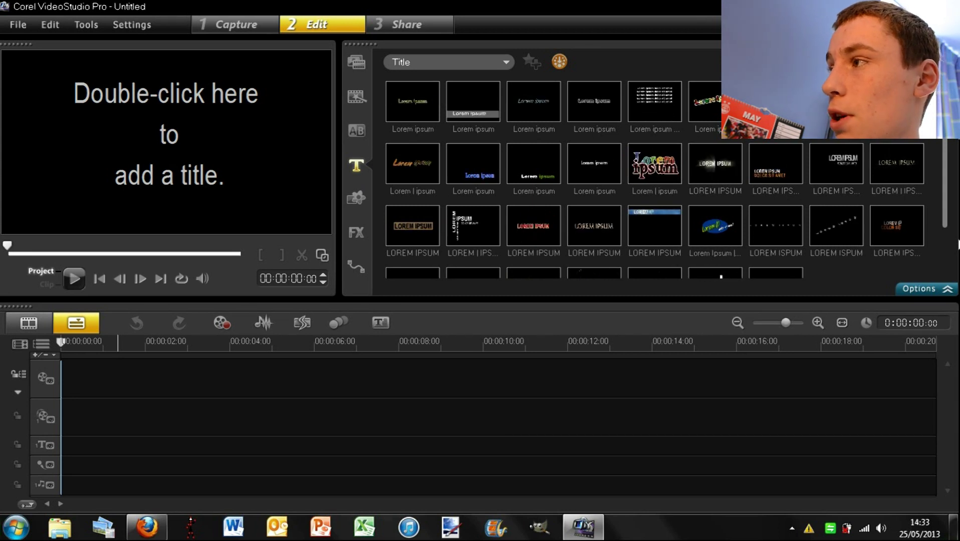
{"action": "scroll", "coordinate": [953, 143], "scroll_direction": "down", "scroll_amount": 1}
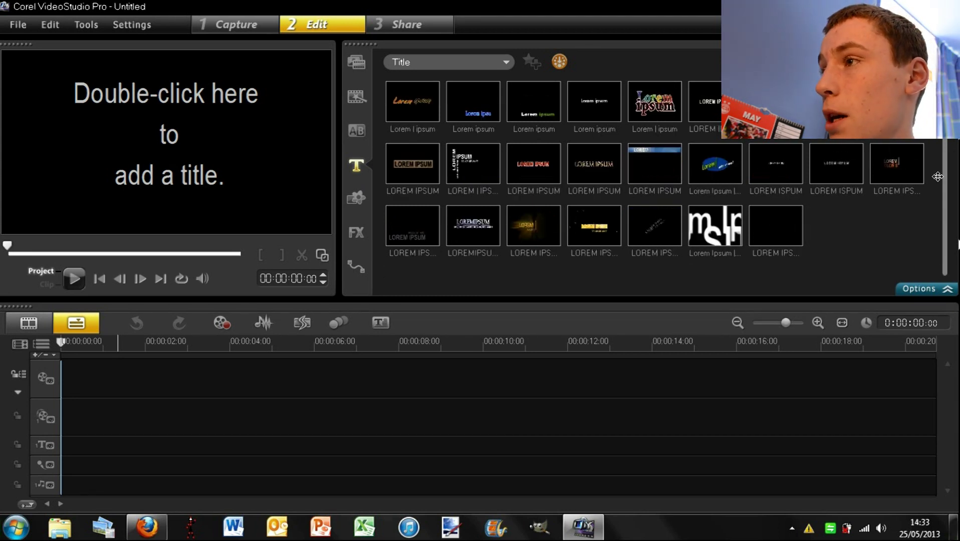
{"action": "scroll", "coordinate": [953, 143], "scroll_direction": "up", "scroll_amount": 1}
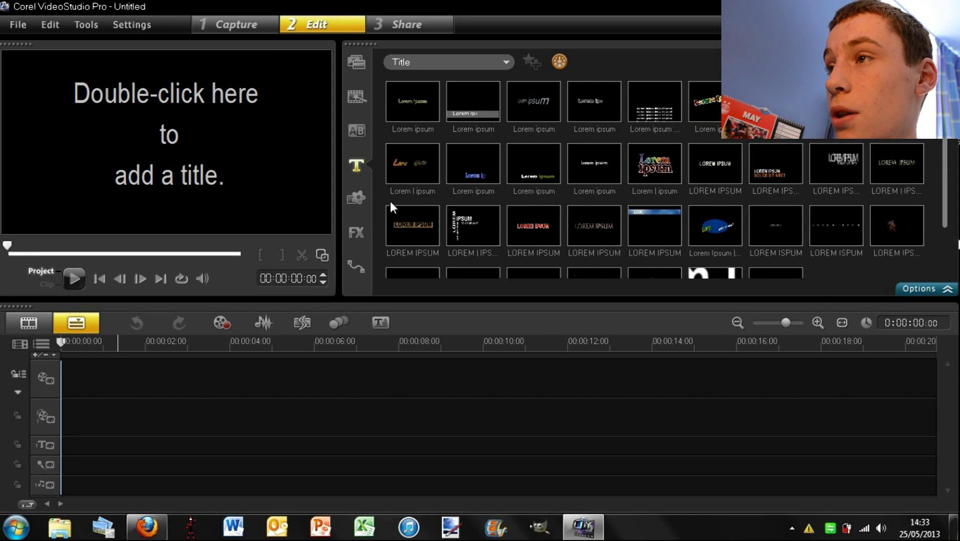
{"action": "left_click", "coordinate": [354, 198]}
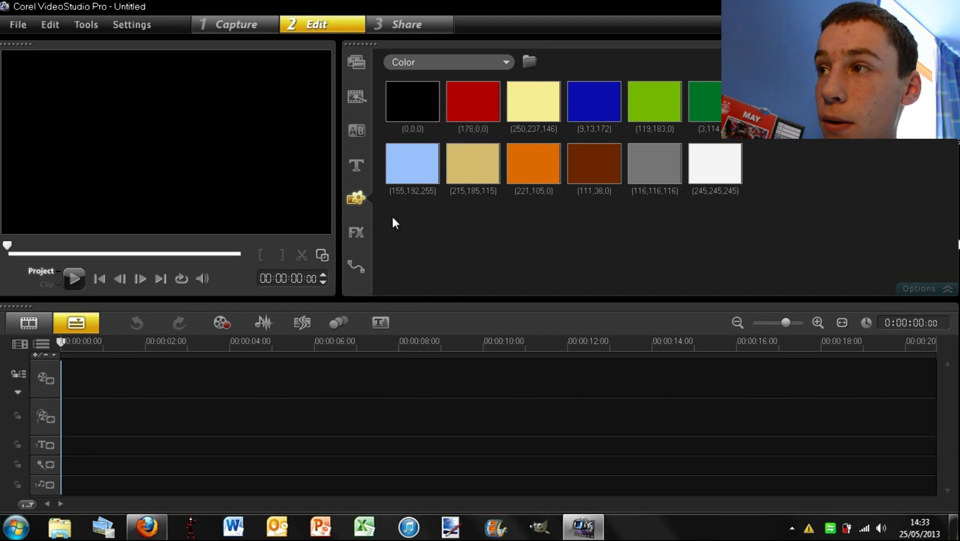
- Show the FX video filters, from Active Camera to DiffuseGlow, in the library
{"action": "left_click", "coordinate": [353, 232]}
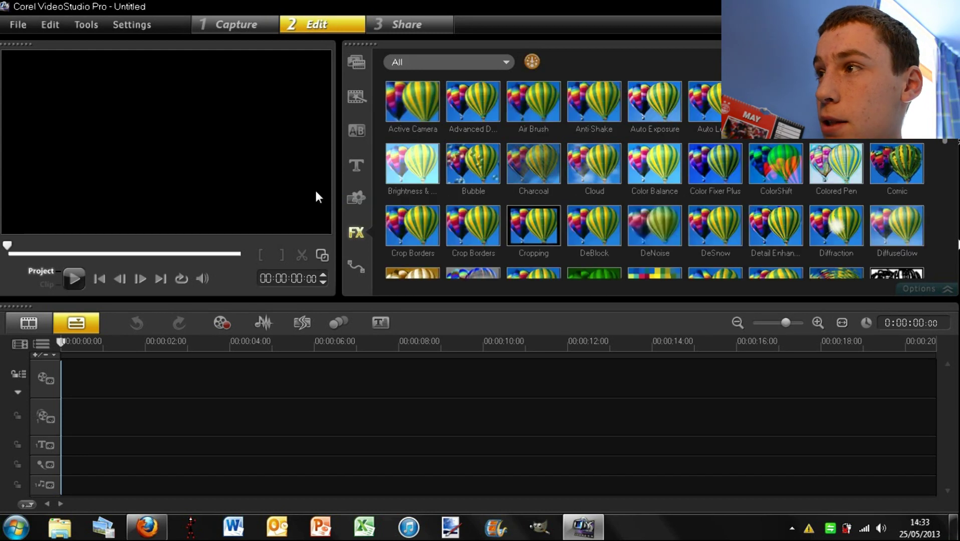
- Select the Cropping filter thumbnail in the FX library to preview its effect
{"action": "left_click", "coordinate": [533, 225]}
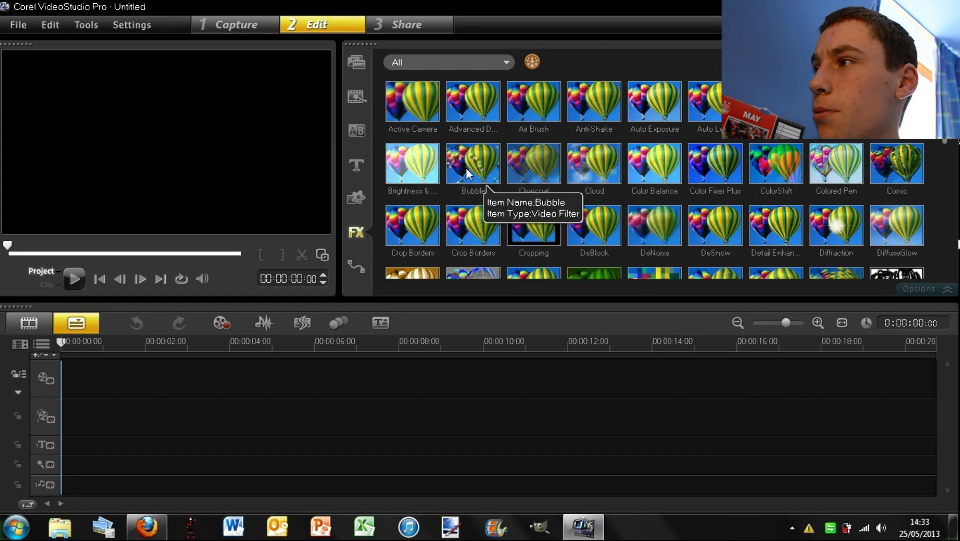
{"action": "left_click", "coordinate": [533, 225]}
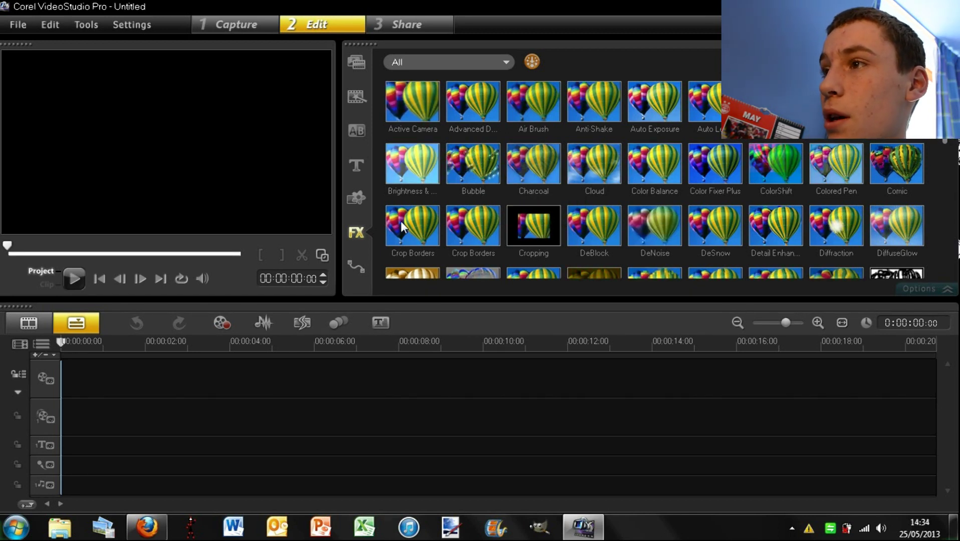
- List the Basic motion paths P01–P10 and switch the project to Storyboard view
{"action": "left_click", "coordinate": [356, 266]}
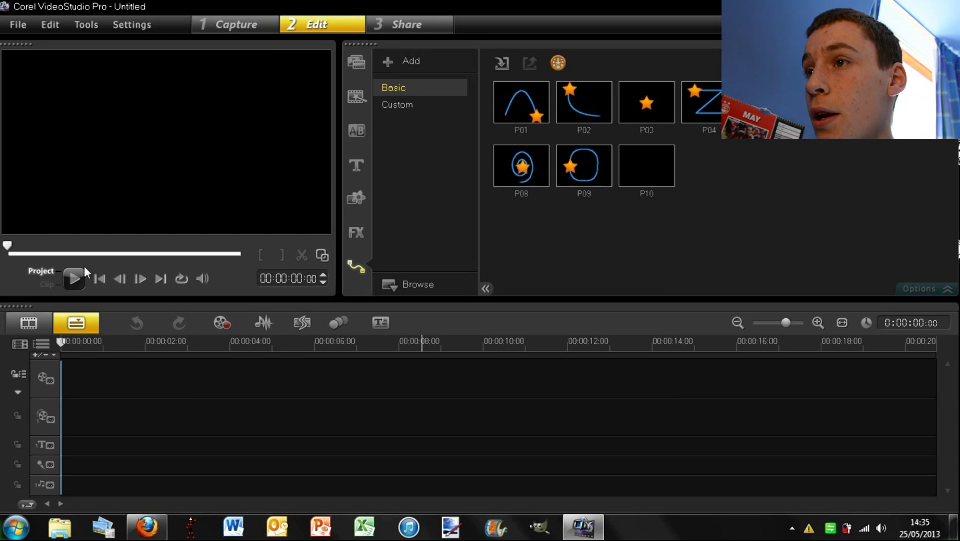
{"action": "left_click", "coordinate": [30, 325]}
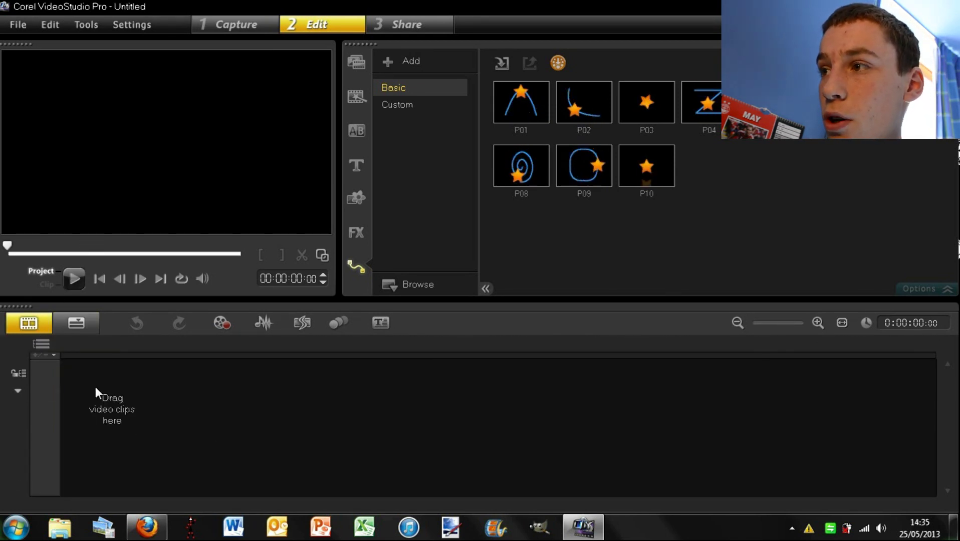
- Return to Timeline view, showing the empty video, overlay, title, voice and music tracks
{"action": "left_click", "coordinate": [80, 320]}
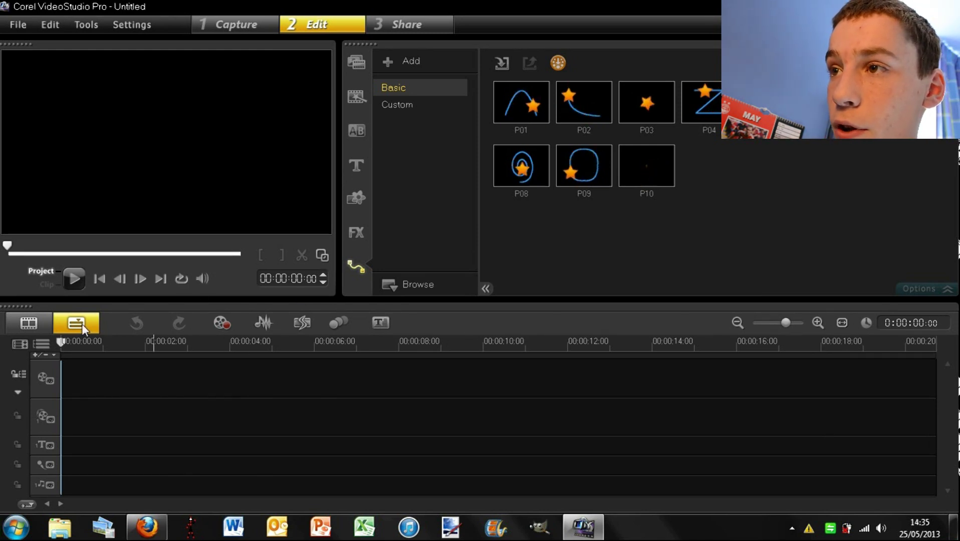
- Show the Record/Capture options: Stop Motion, Screen Capture, Snapshot and Voice-over
{"action": "left_click", "coordinate": [222, 323]}
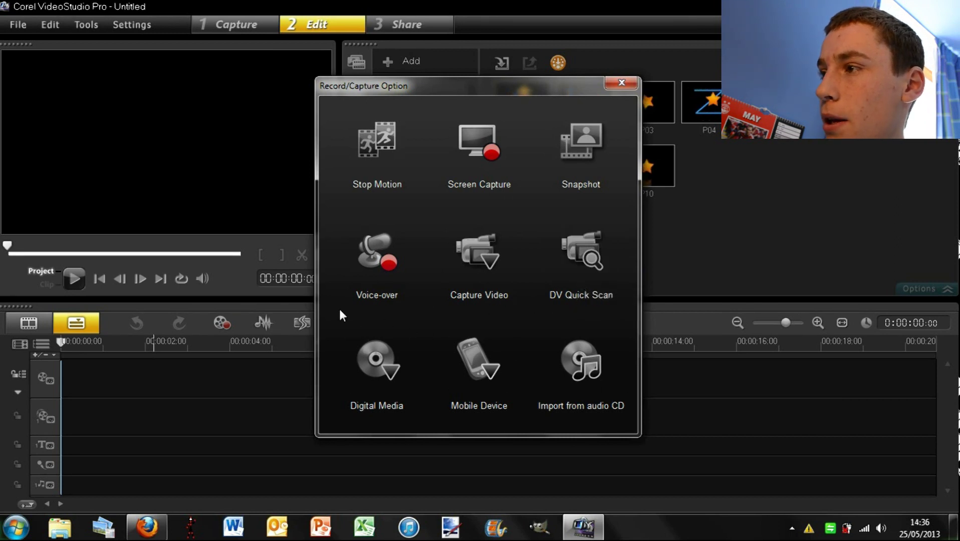
- Close the capture options and place sample P03 on the video track as a 3-second clip
{"action": "left_click", "coordinate": [622, 84]}
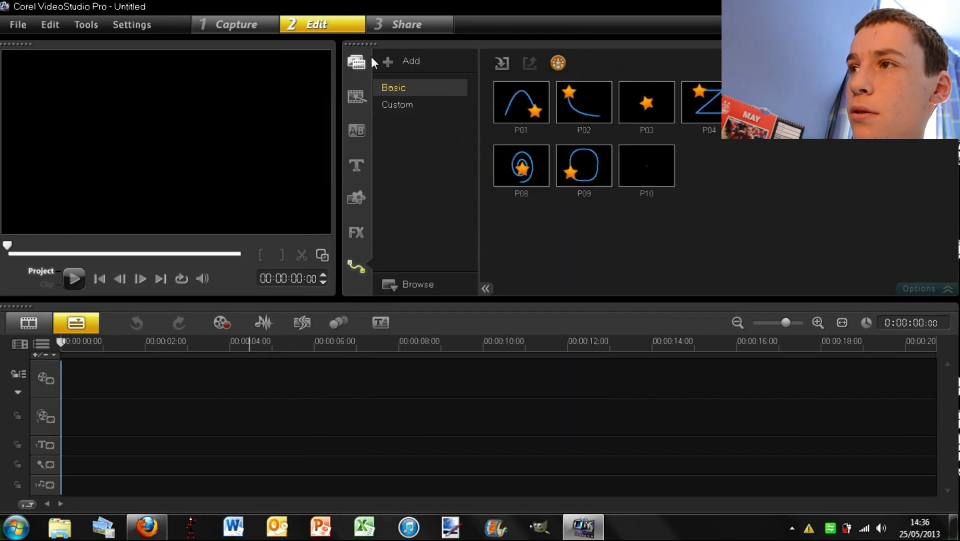
{"action": "left_click", "coordinate": [357, 62]}
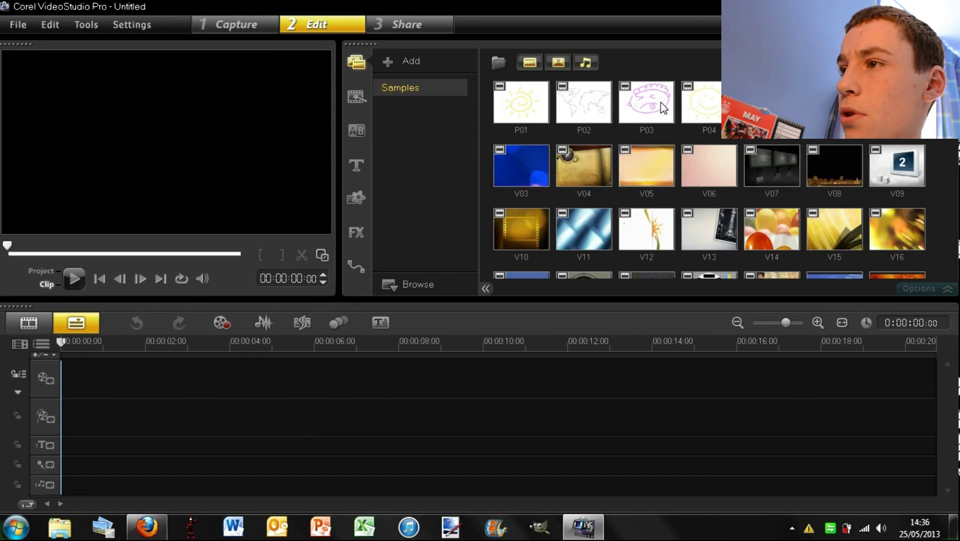
{"action": "left_click_drag", "start_coordinate": [647, 102], "coordinate": [478, 374]}
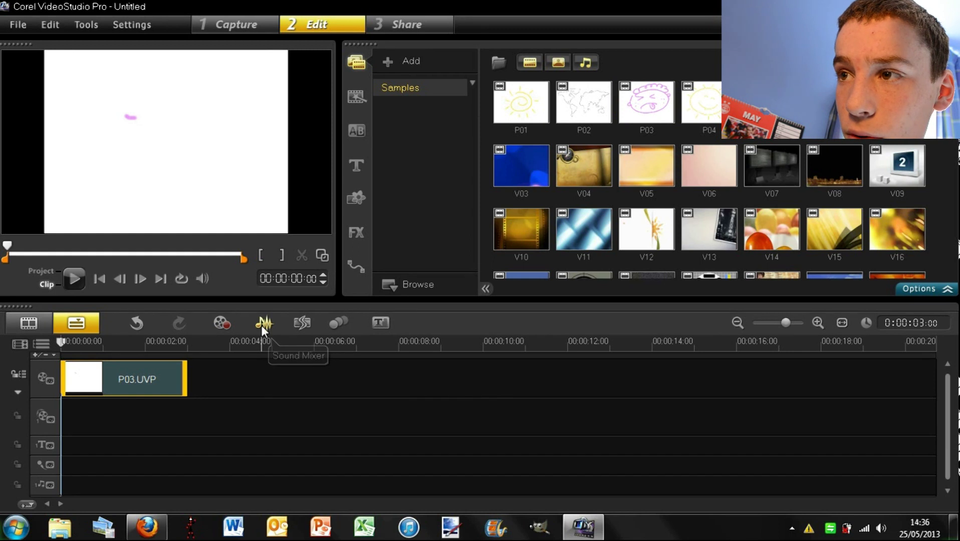
- Show the Sound Mixer and pan the surround balance around the field, returning it to centre
{"action": "left_click", "coordinate": [264, 323]}
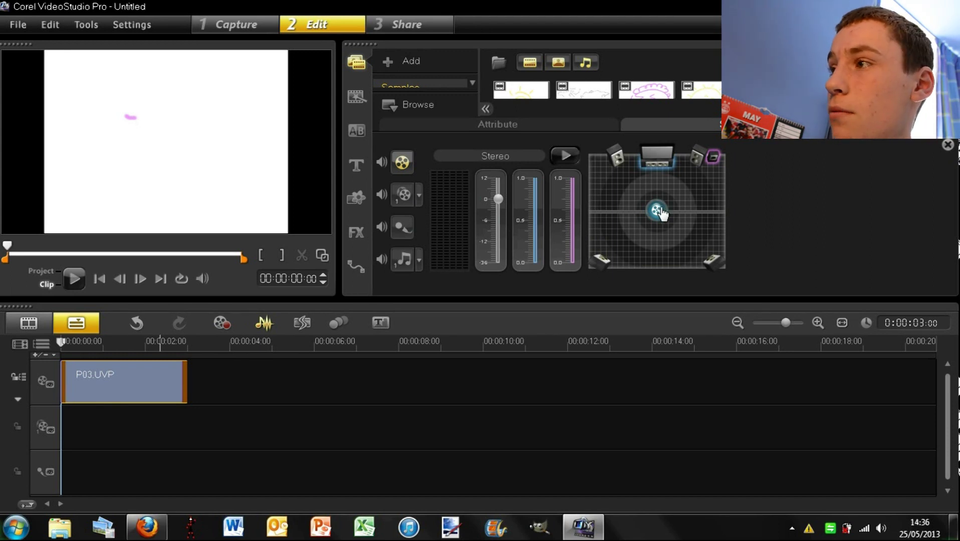
{"action": "mouse_move", "coordinate": [660, 213]}
{"action": "left_mouse_down"}
{"action": "mouse_move", "coordinate": [626, 235]}
{"action": "mouse_move", "coordinate": [612, 213]}
{"action": "mouse_move", "coordinate": [728, 199]}
{"action": "mouse_move", "coordinate": [659, 218]}
{"action": "left_mouse_up"}
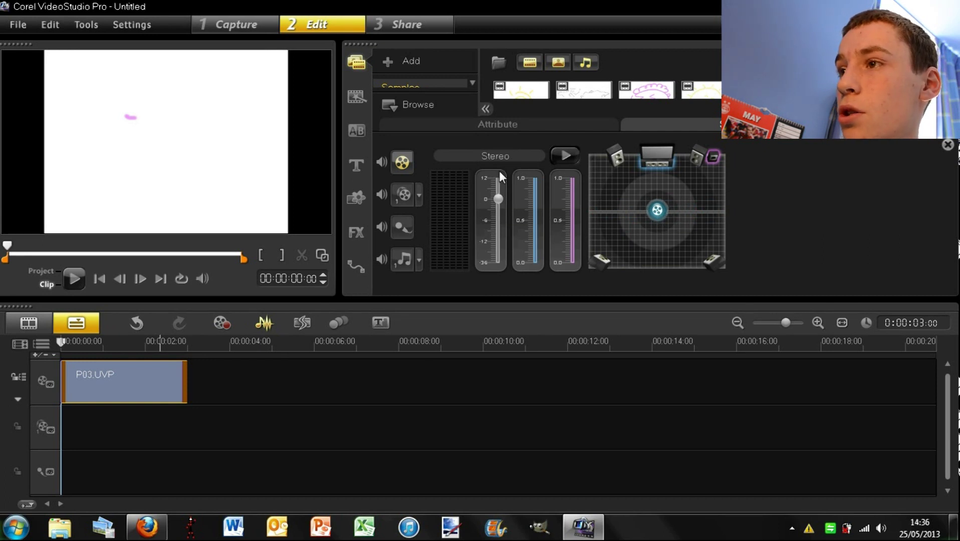
- Launch Auto Music and postpone the first library update batch with Update Later
{"action": "left_click", "coordinate": [297, 323]}
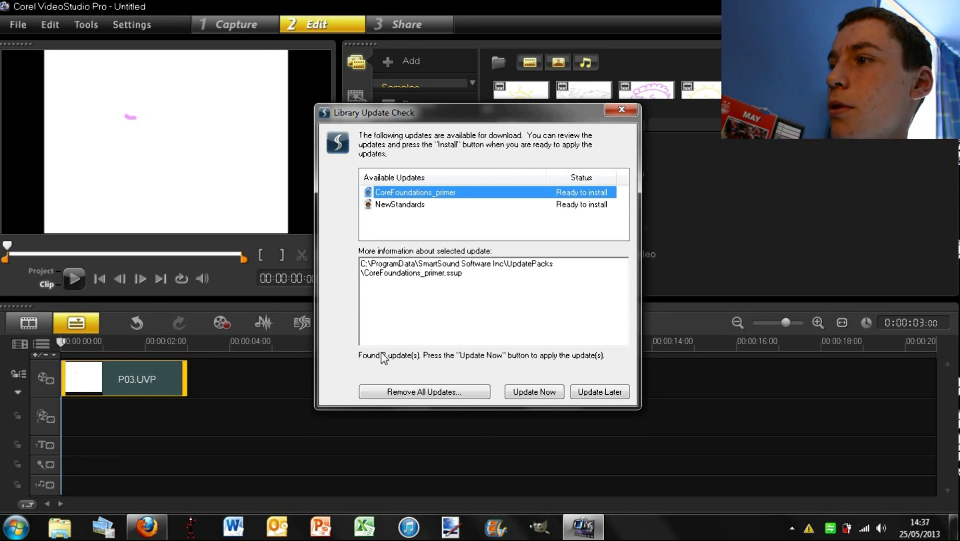
{"action": "left_click", "coordinate": [594, 393]}
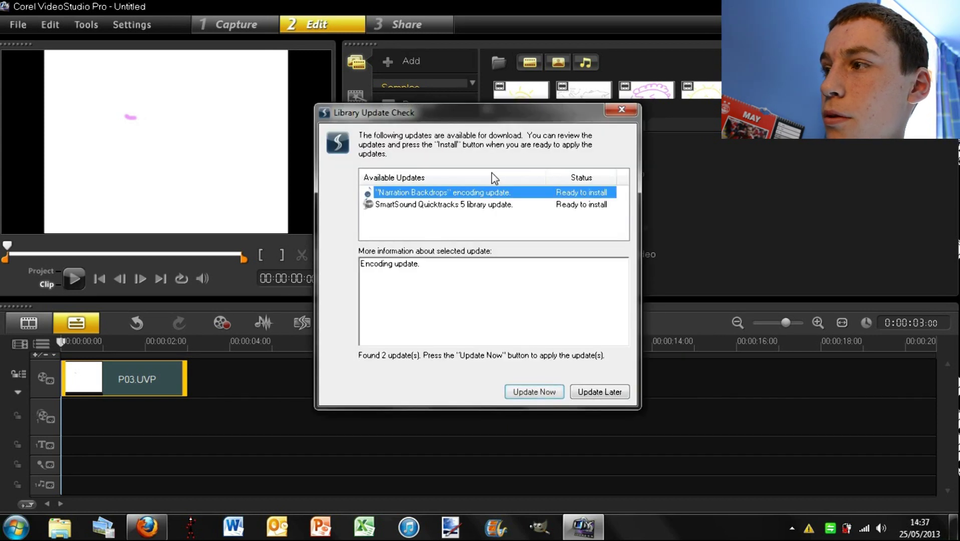
- Postpone the remaining library updates and show Auto Music options: Blues To Go, Road house, 15 seconds
{"action": "left_click", "coordinate": [607, 396]}
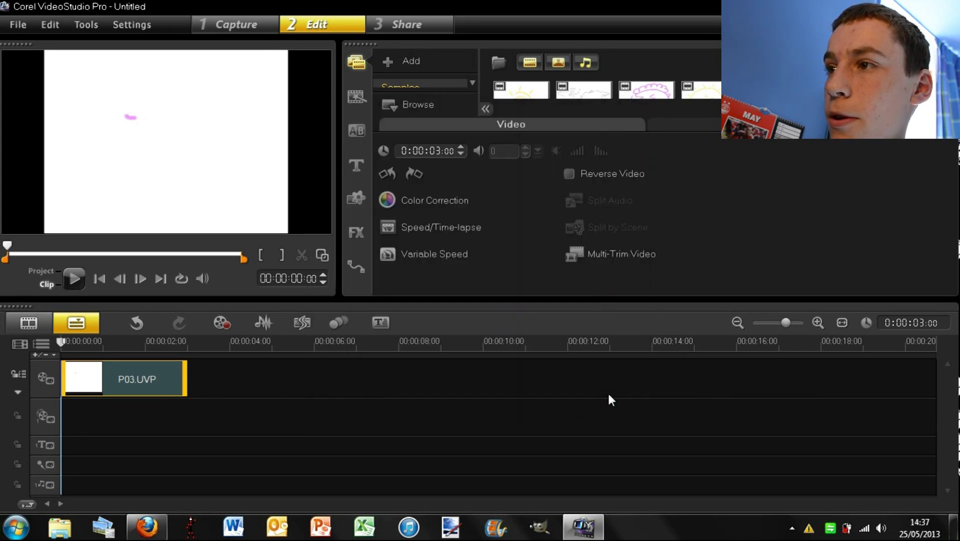
{"action": "left_click", "coordinate": [302, 323]}
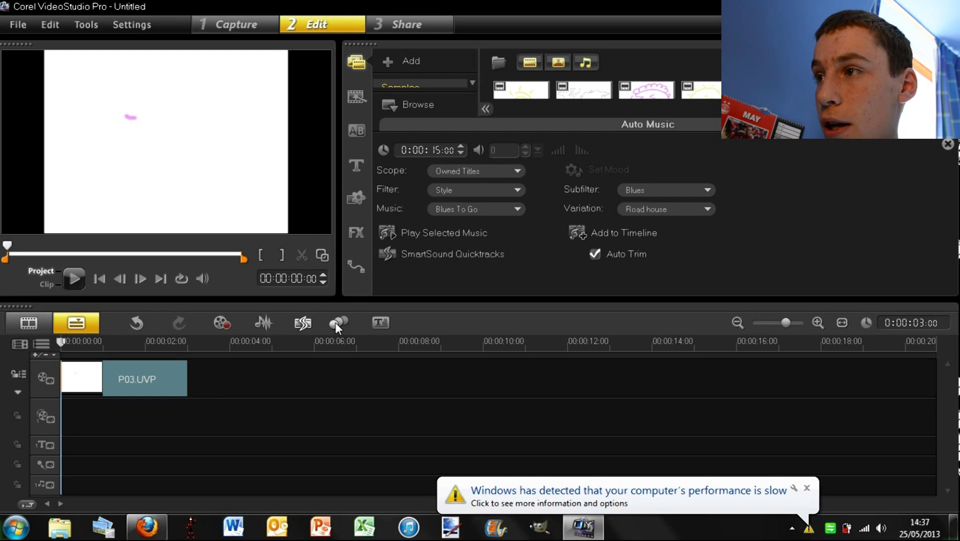
{"action": "left_click", "coordinate": [381, 323]}
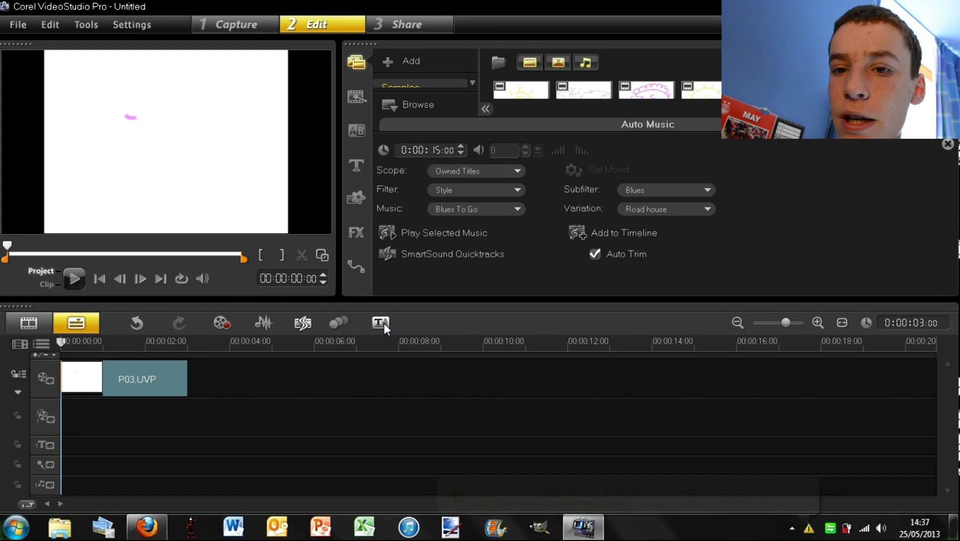